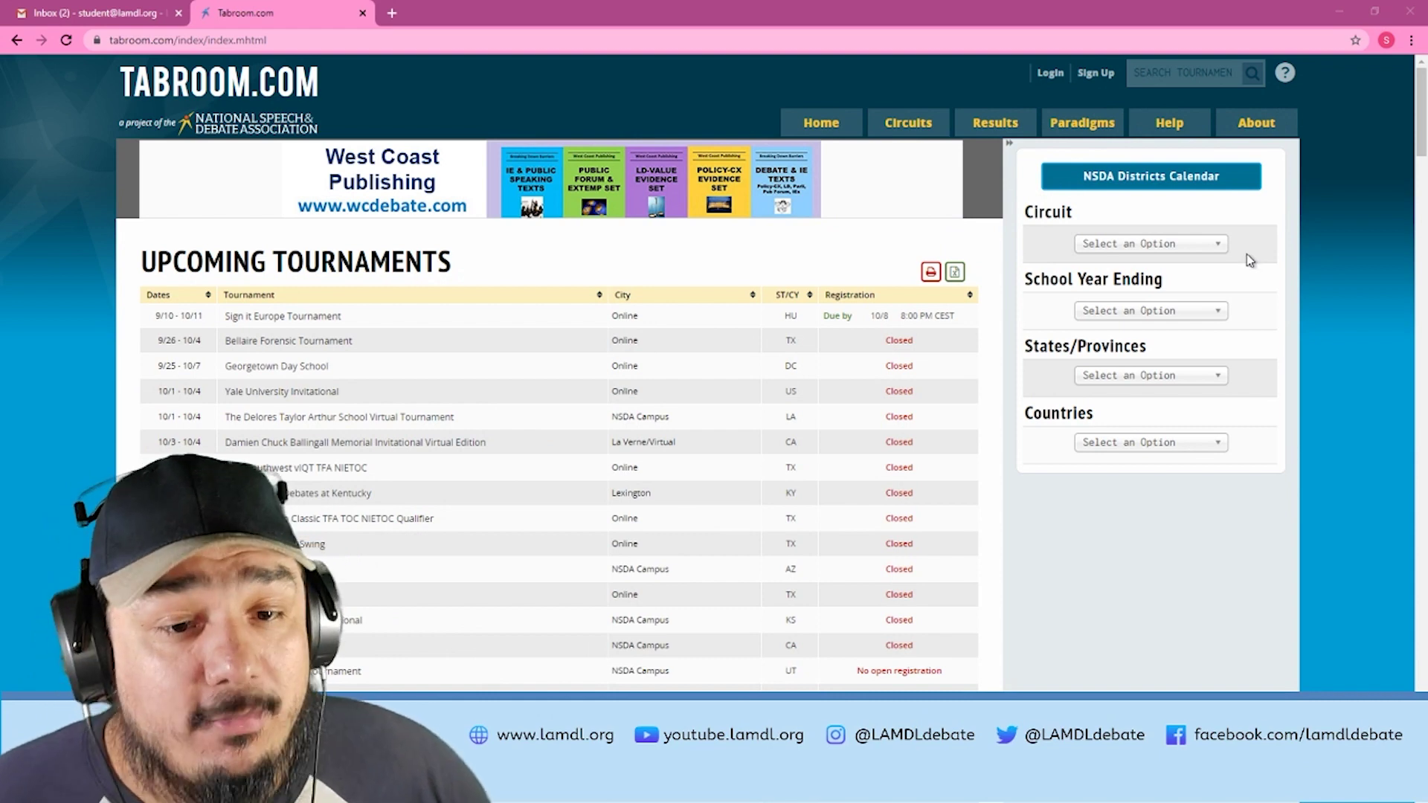
Start a new account with the email address, first name Sample and last name Student.
click(1096, 74)
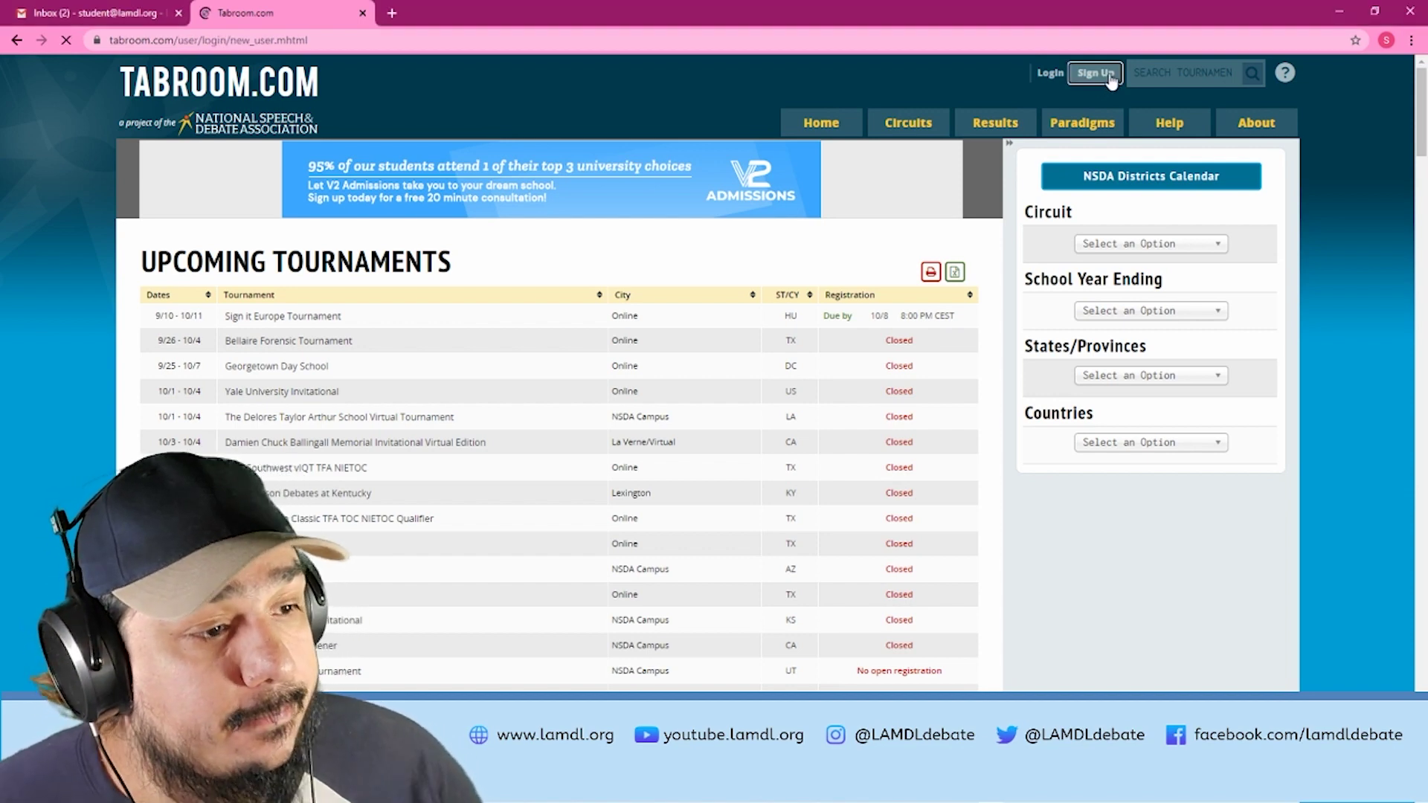
click(812, 240)
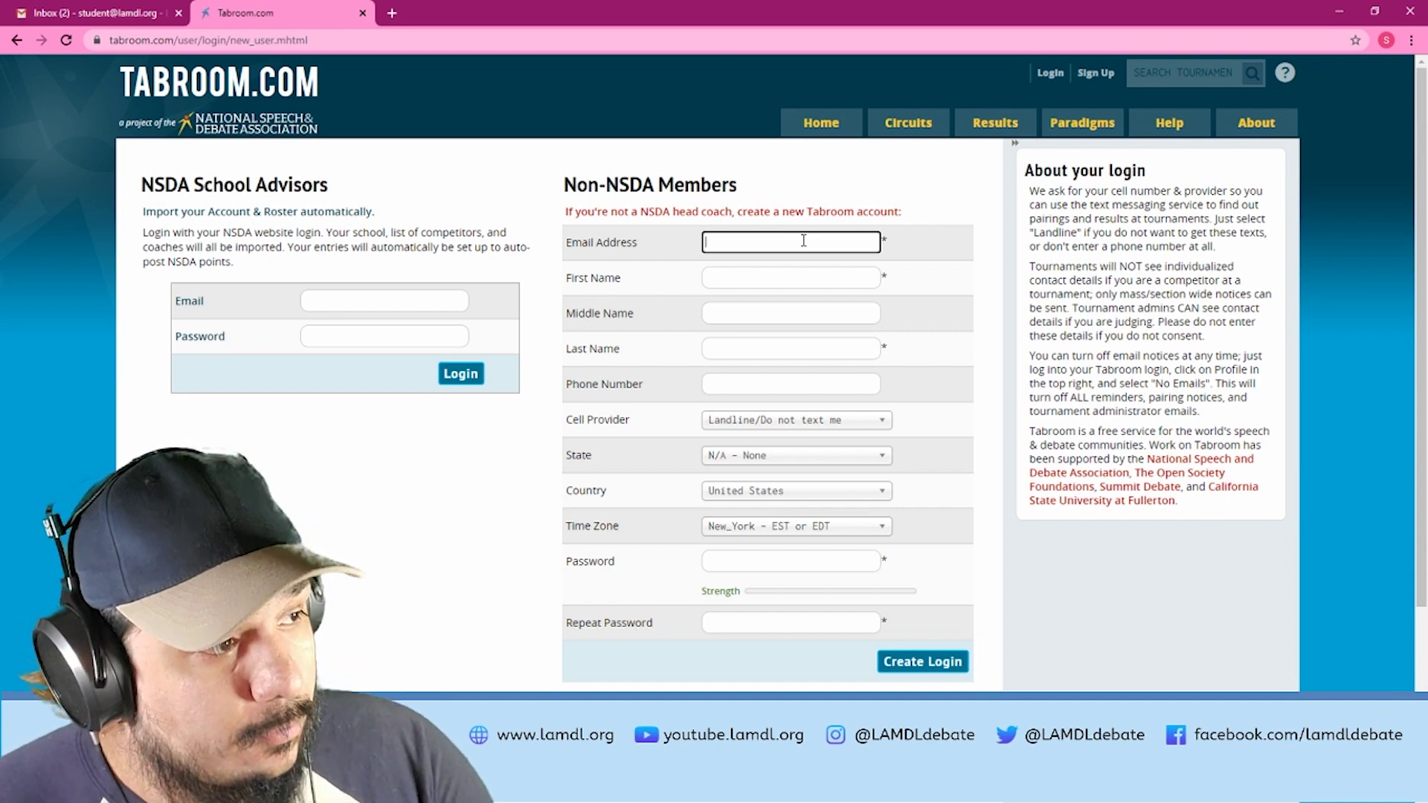
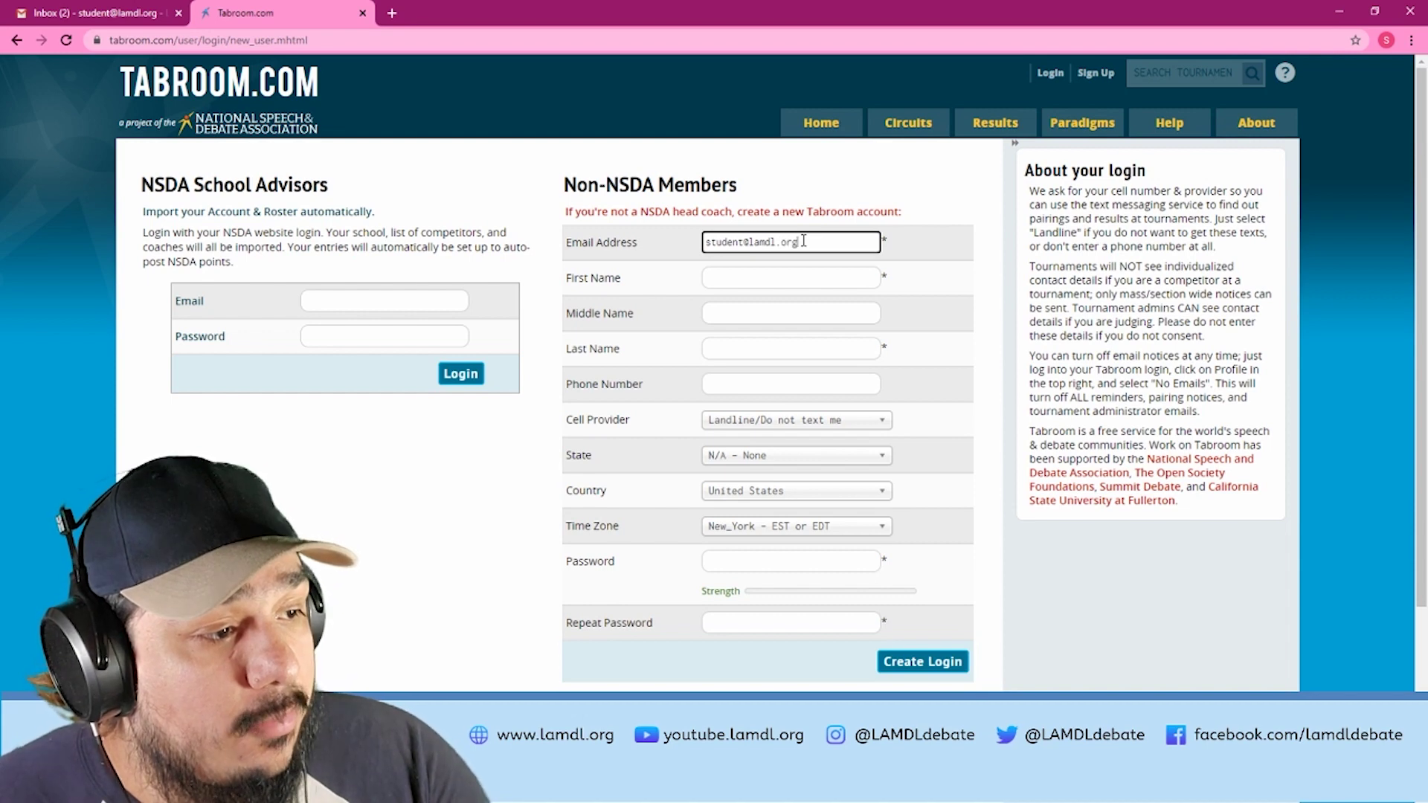
key(Tab)
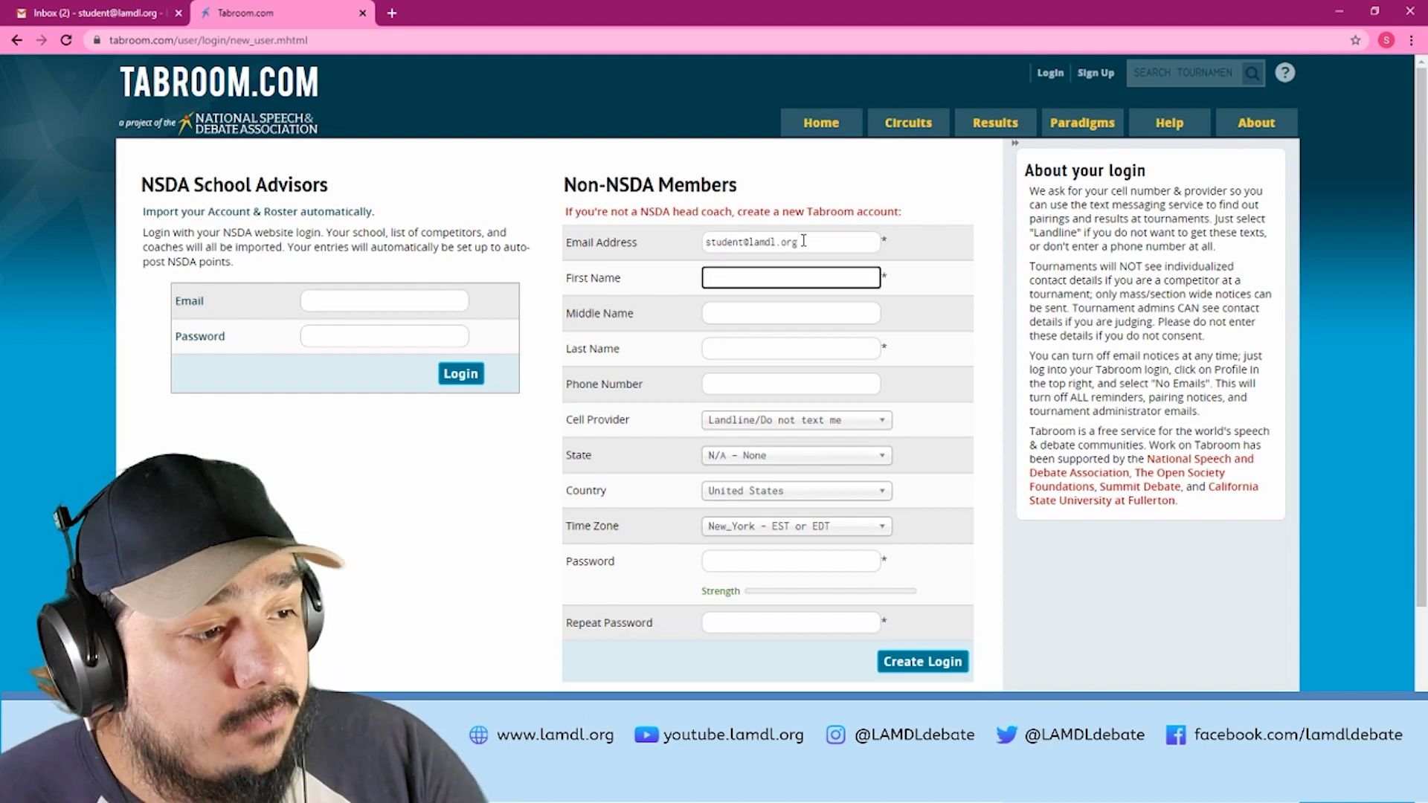
text(le)
key(Tab)
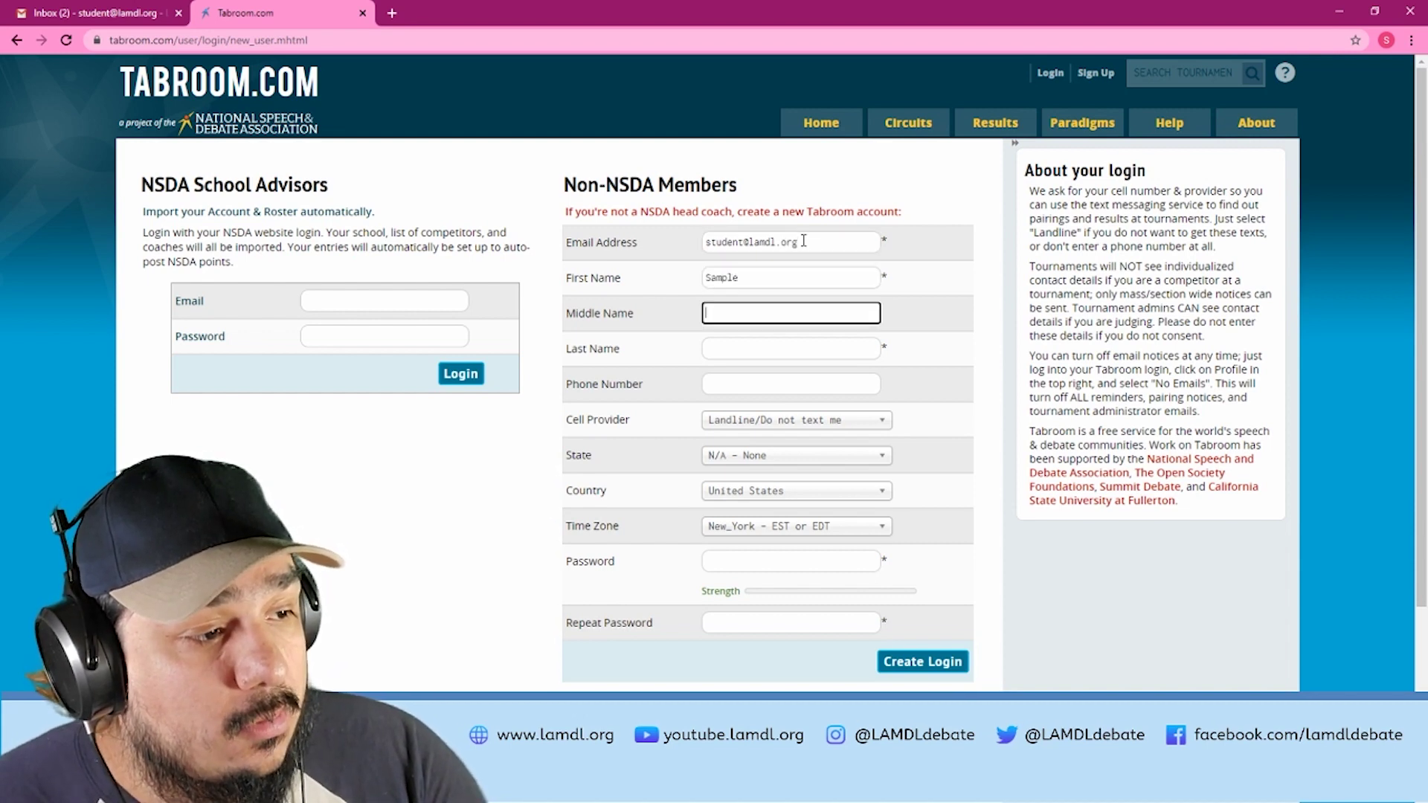
key(Tab)
text(nt)
key(Tab)
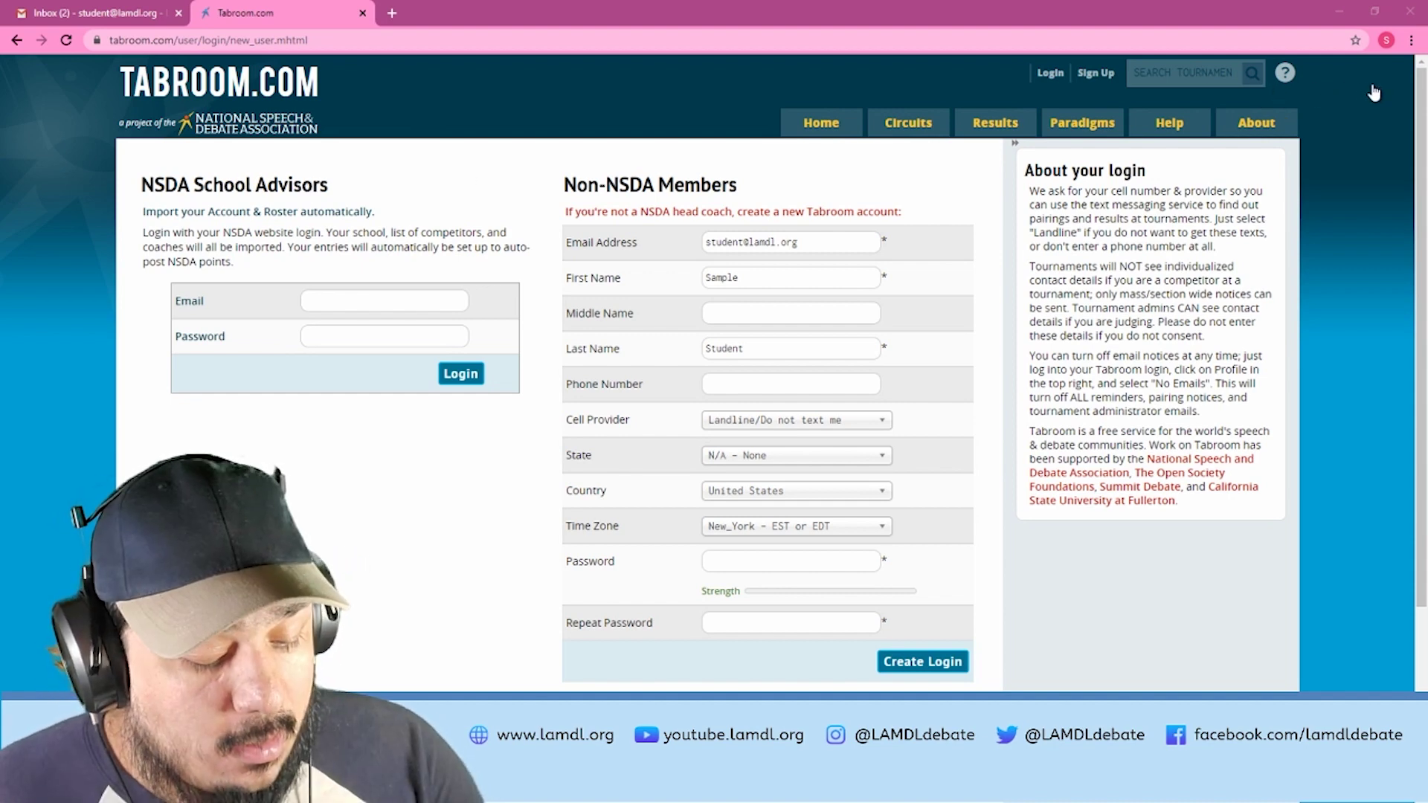
click(1350, 13)
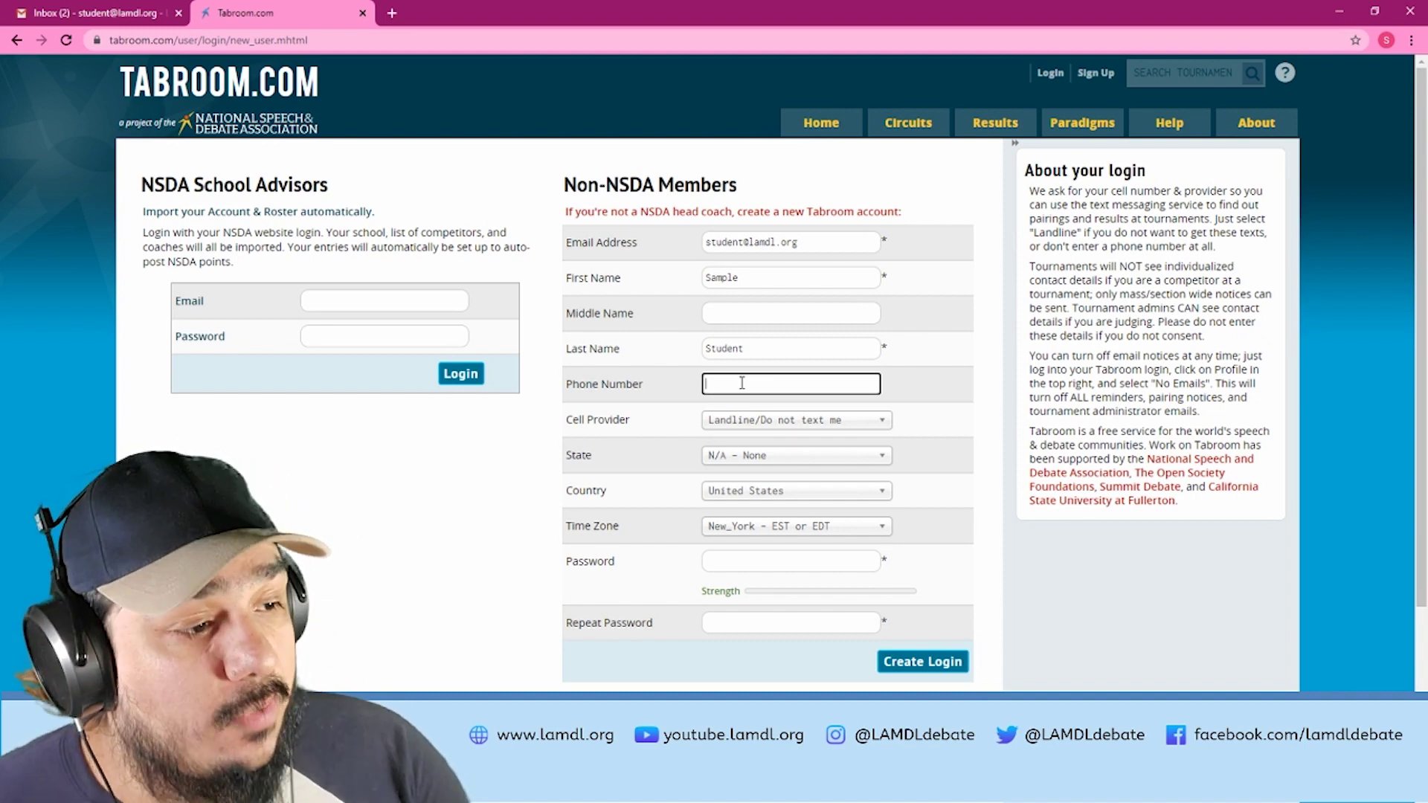
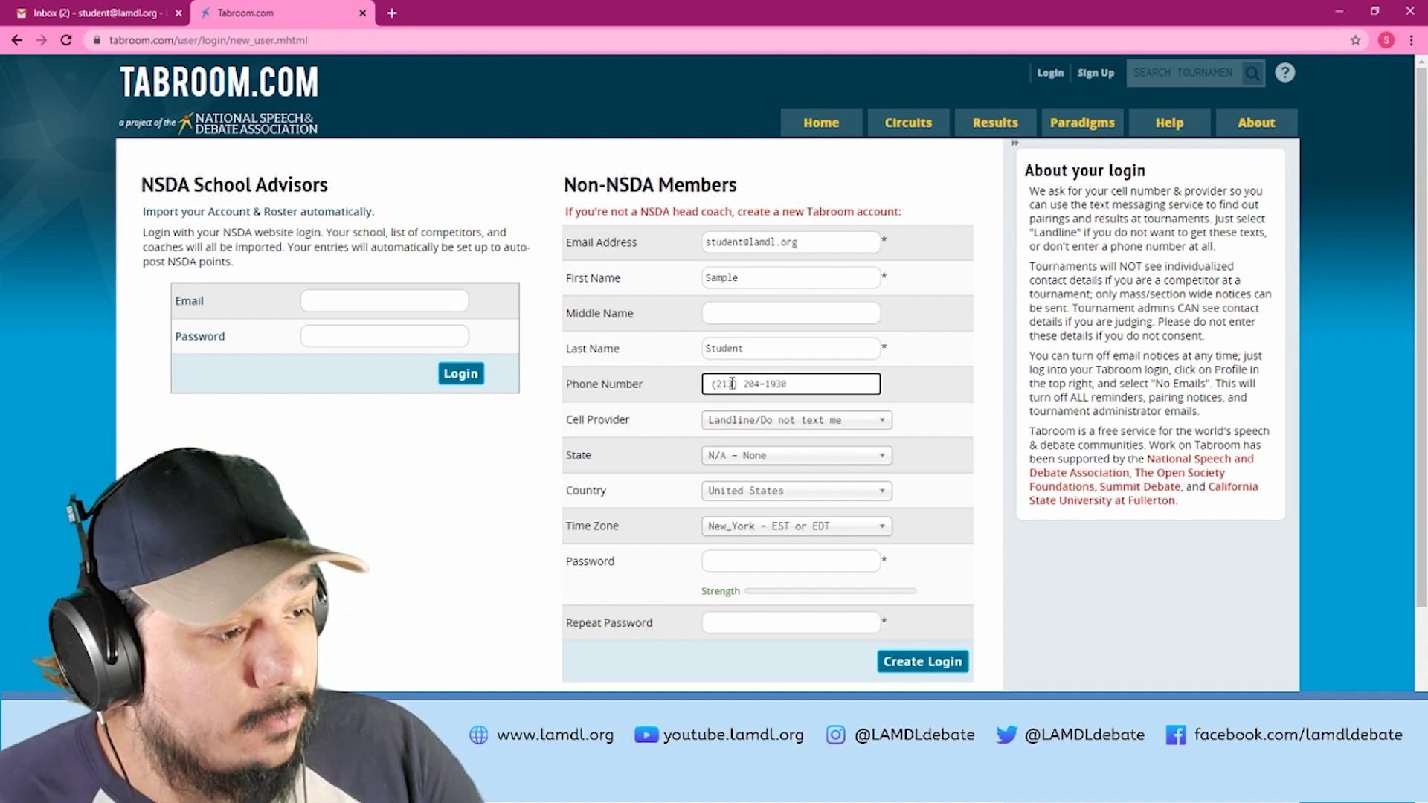
Keep Landline as cell provider, choose State California, and set time zone Los_Angeles - PST or PDT.
click(834, 425)
scroll(831, 524, down, 3)
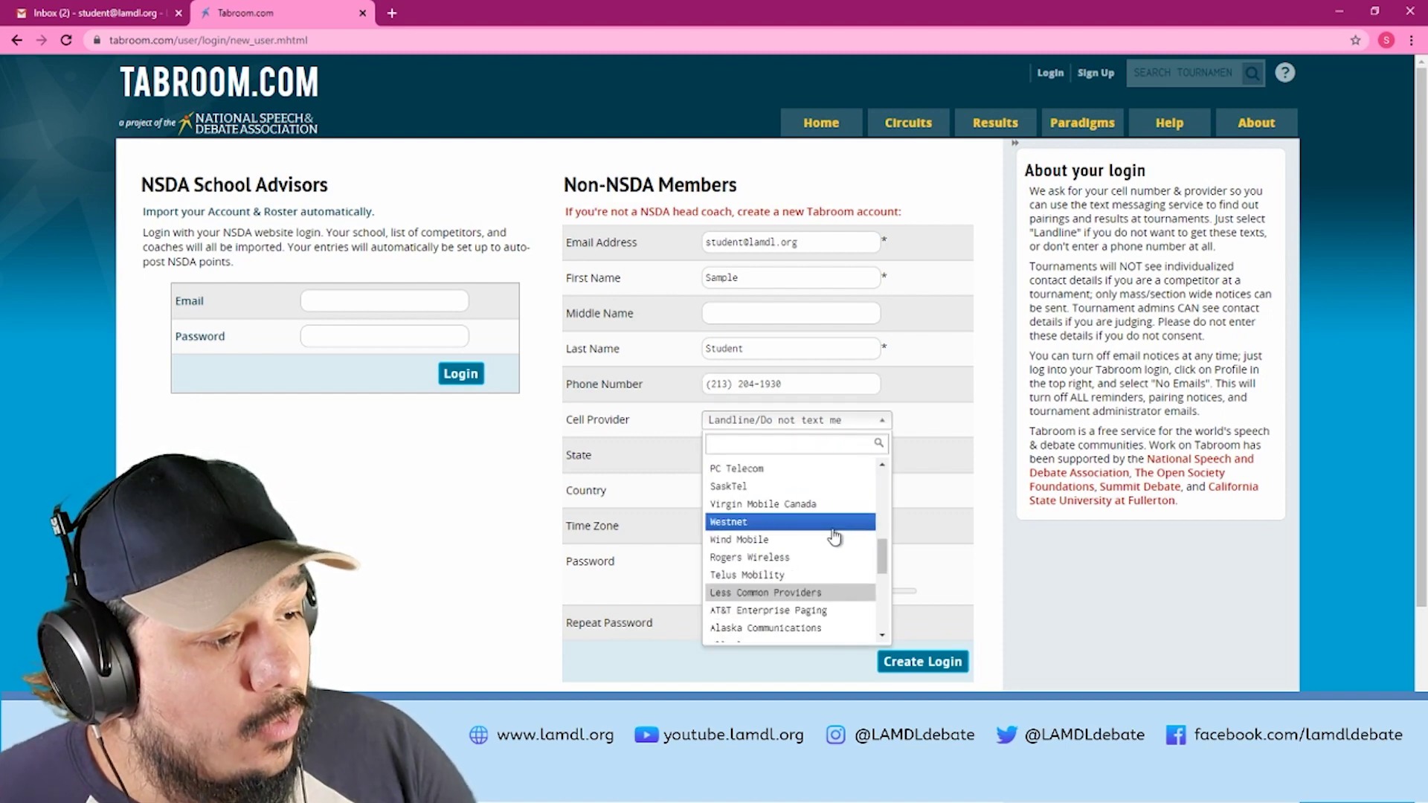
scroll(831, 559, down, 2)
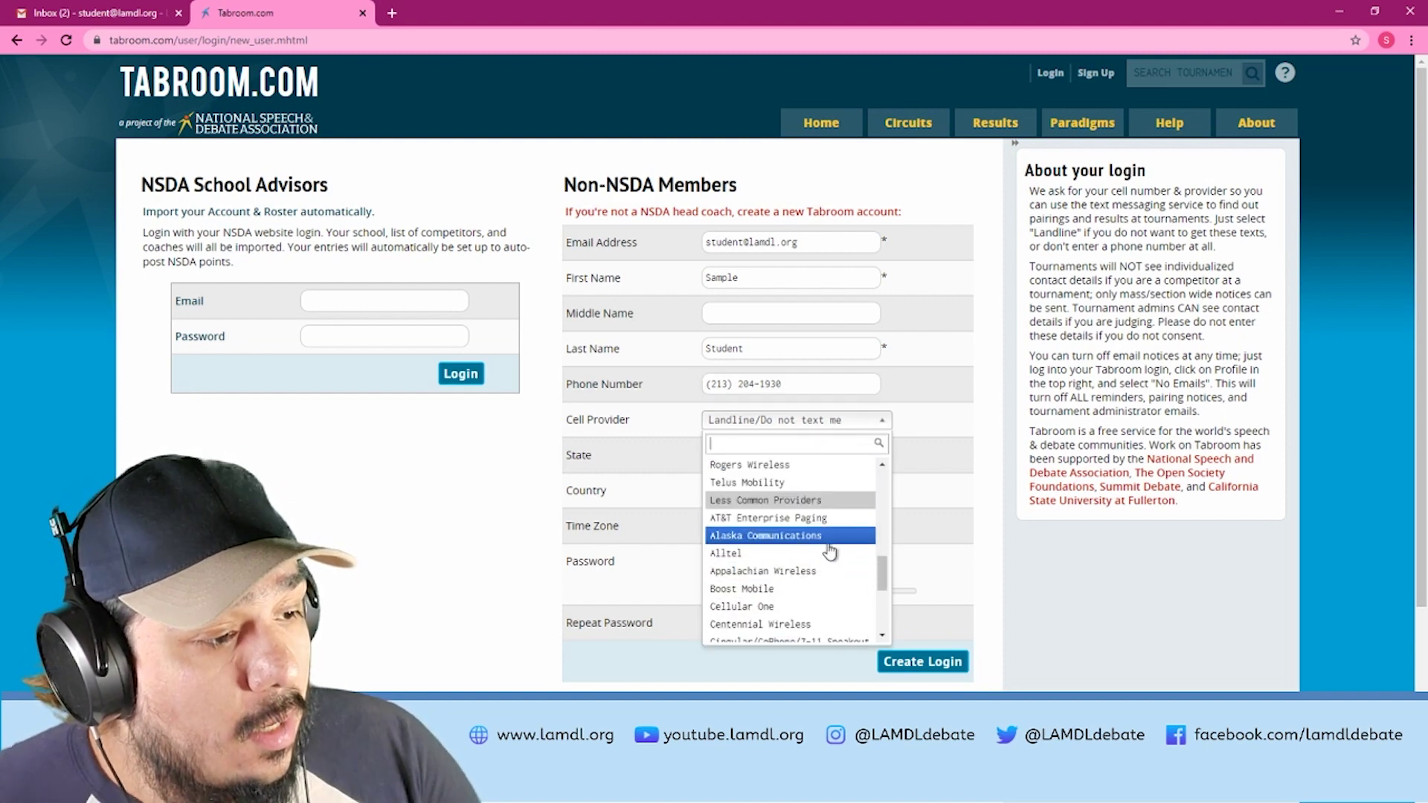
scroll(831, 525, up, 2)
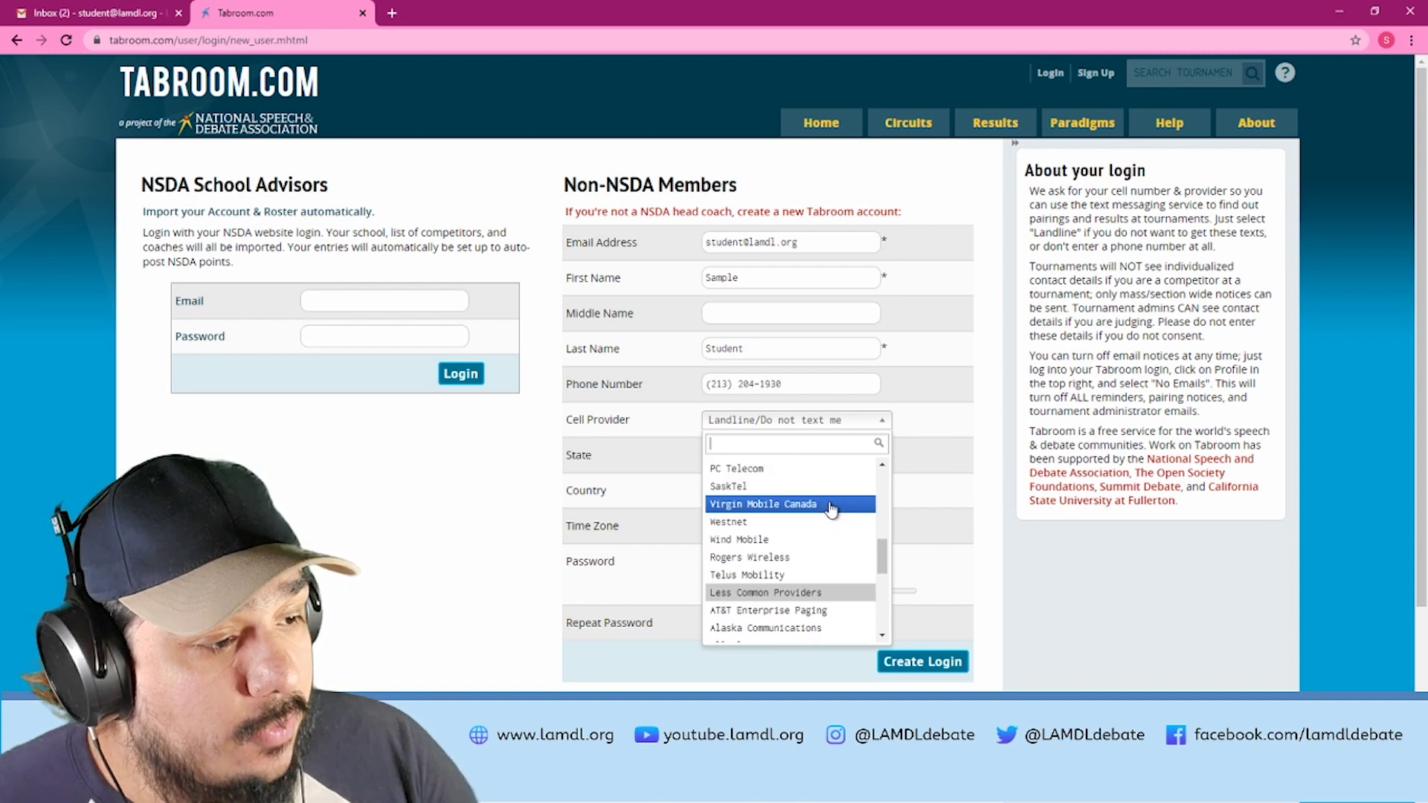
scroll(832, 510, up, 3)
scroll(803, 518, up, 3)
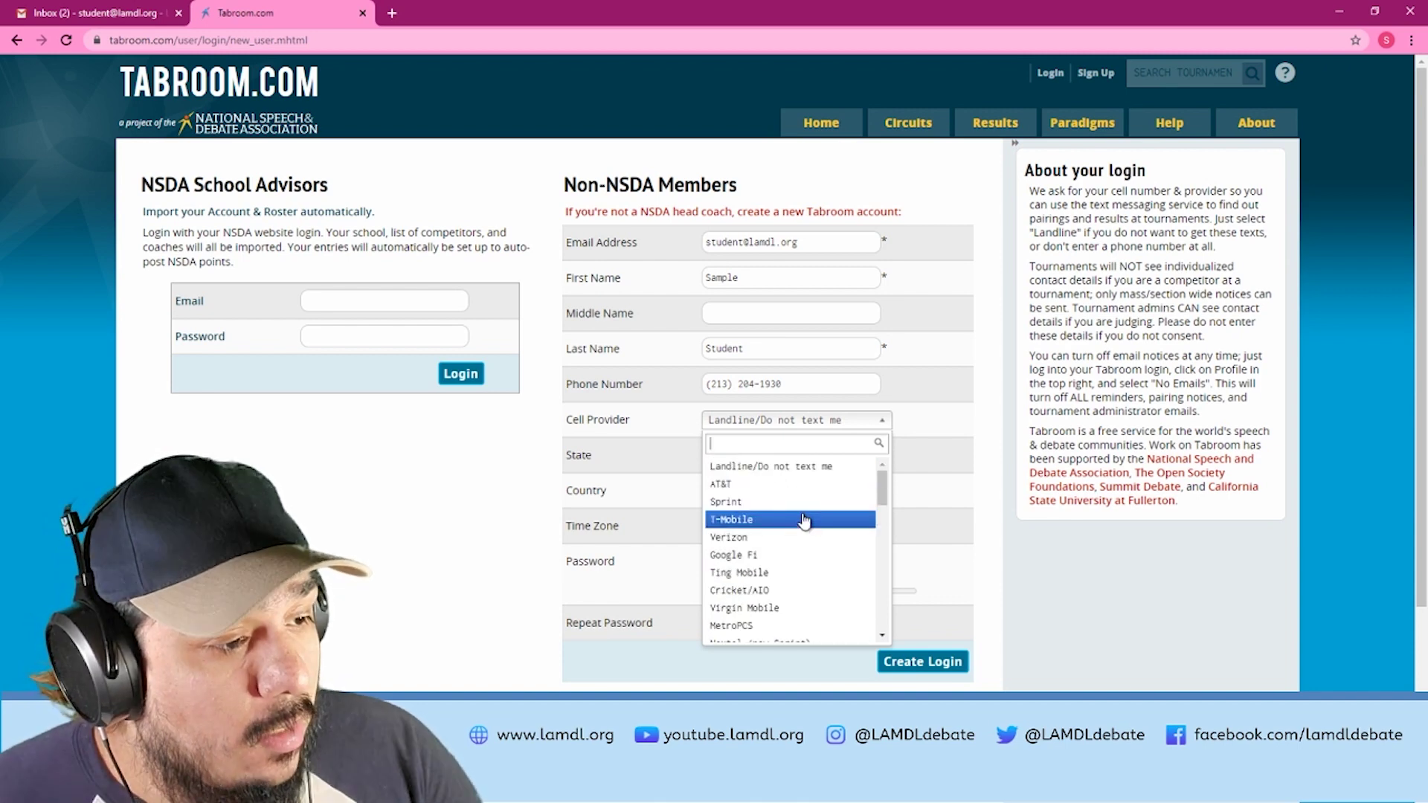
scroll(804, 518, up, 2)
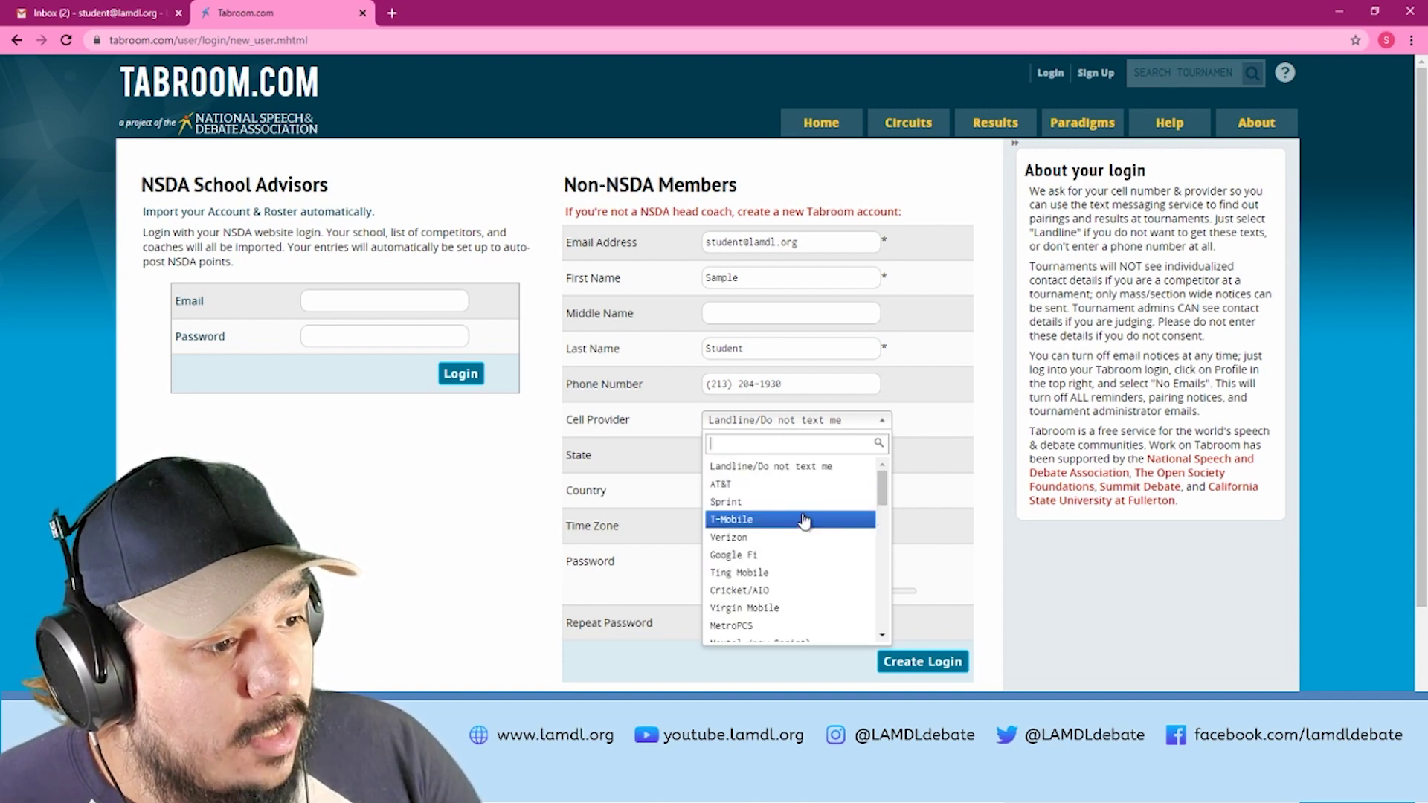
click(801, 467)
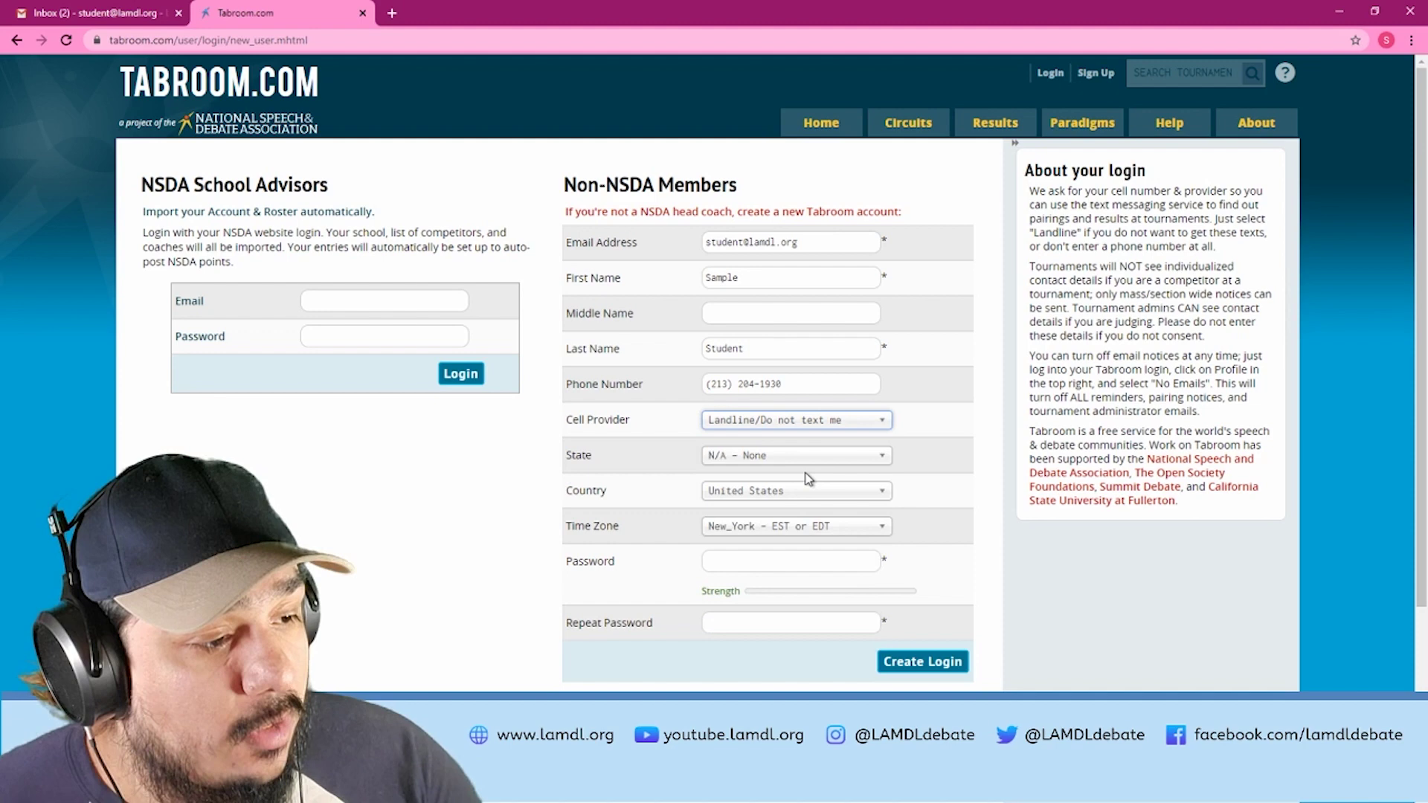
click(801, 456)
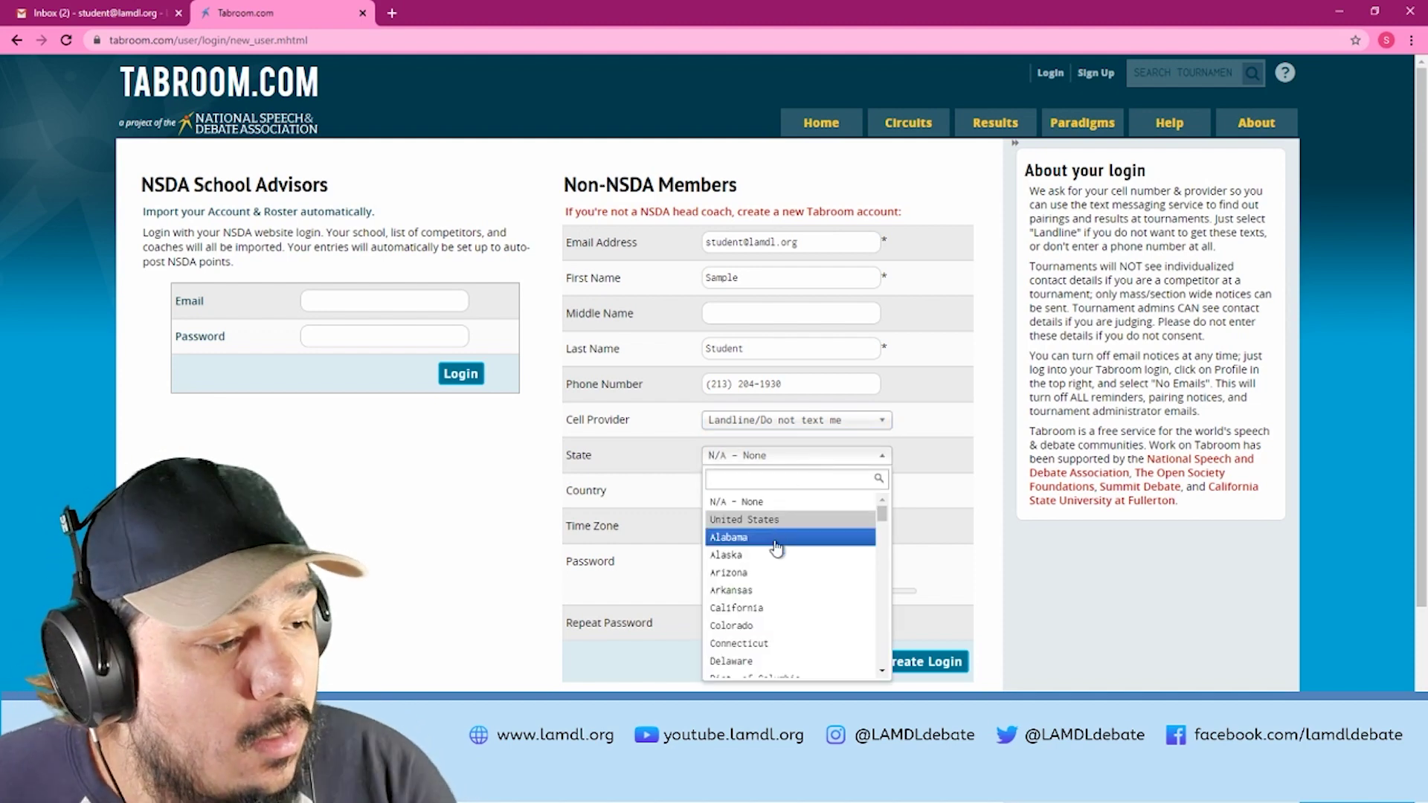
click(757, 608)
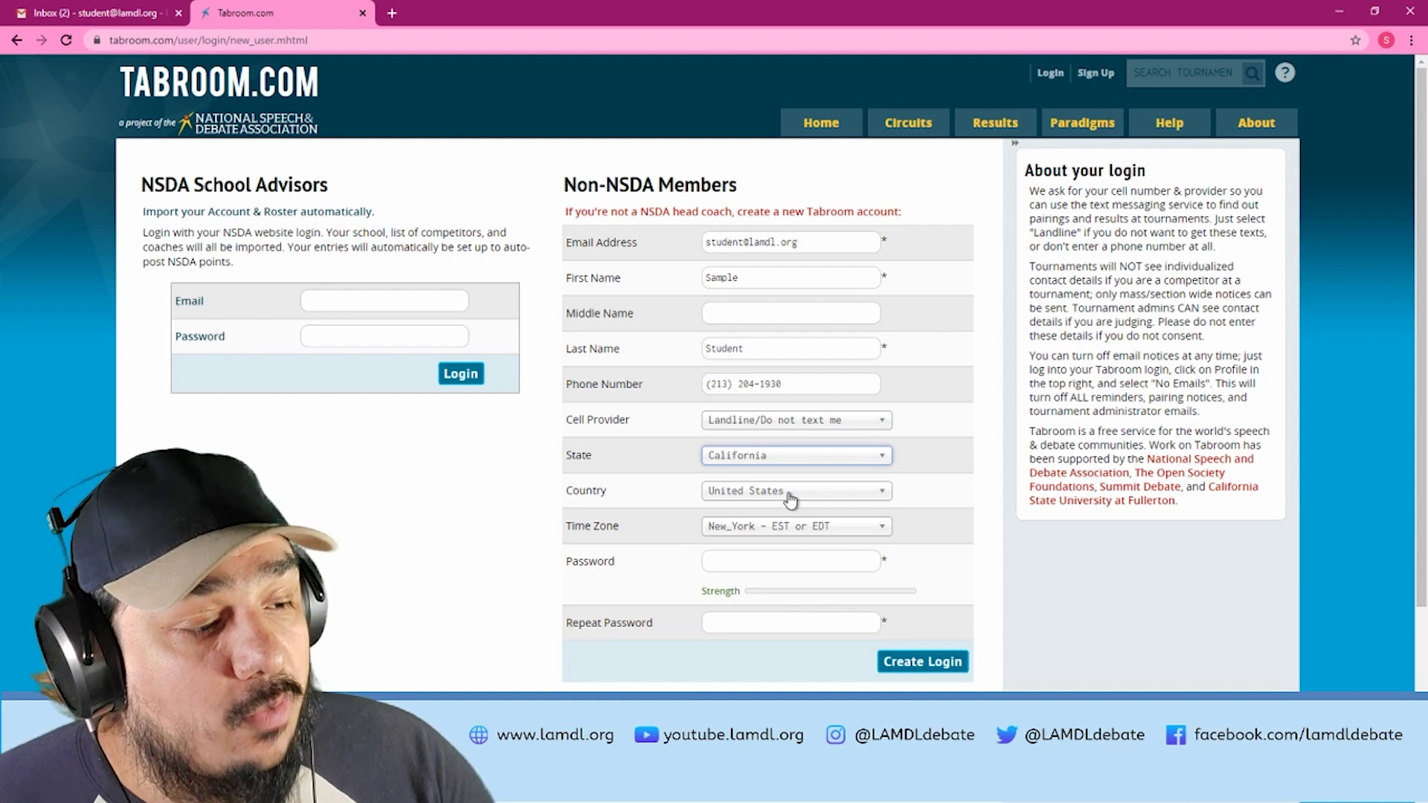
click(787, 526)
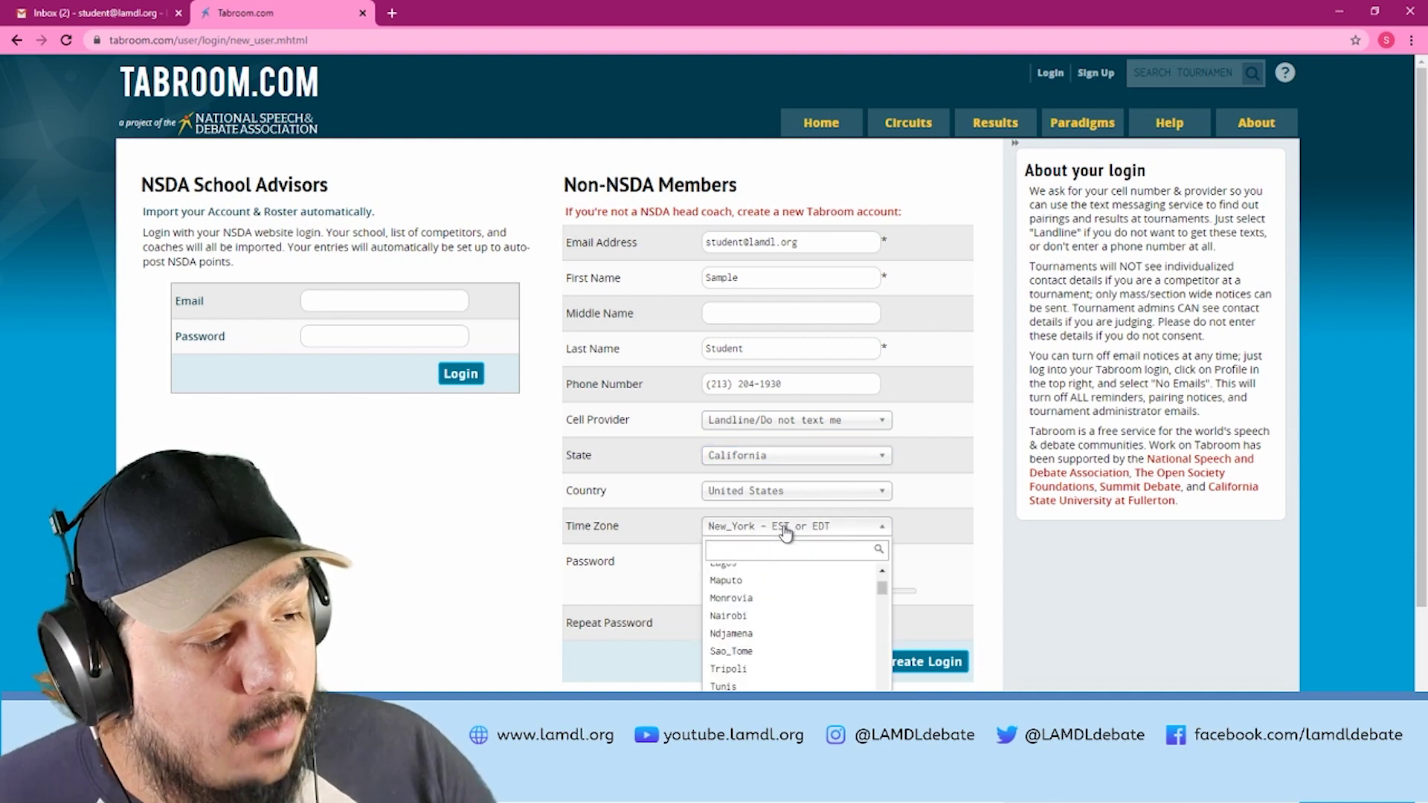
text(l)
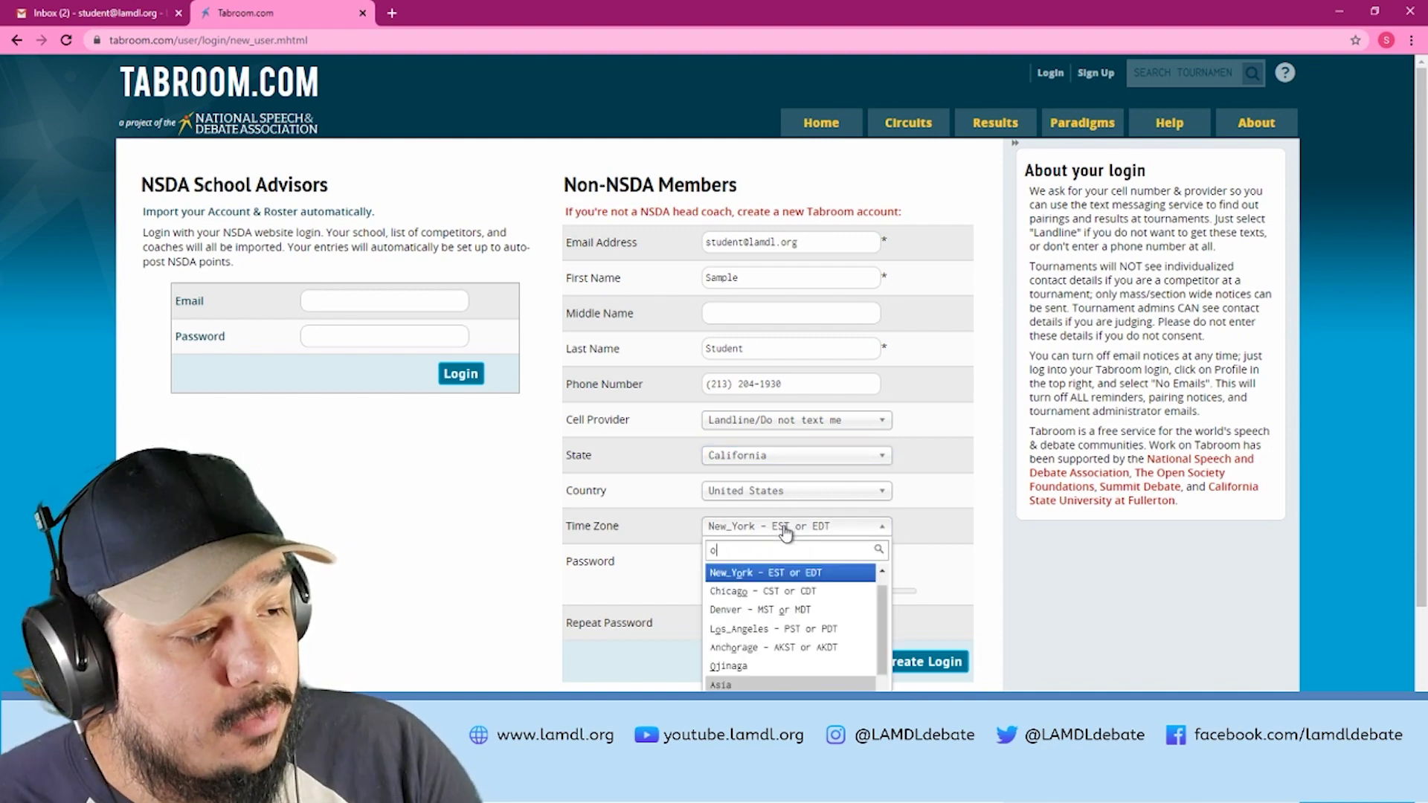
text(ps)
key(BackSpace)
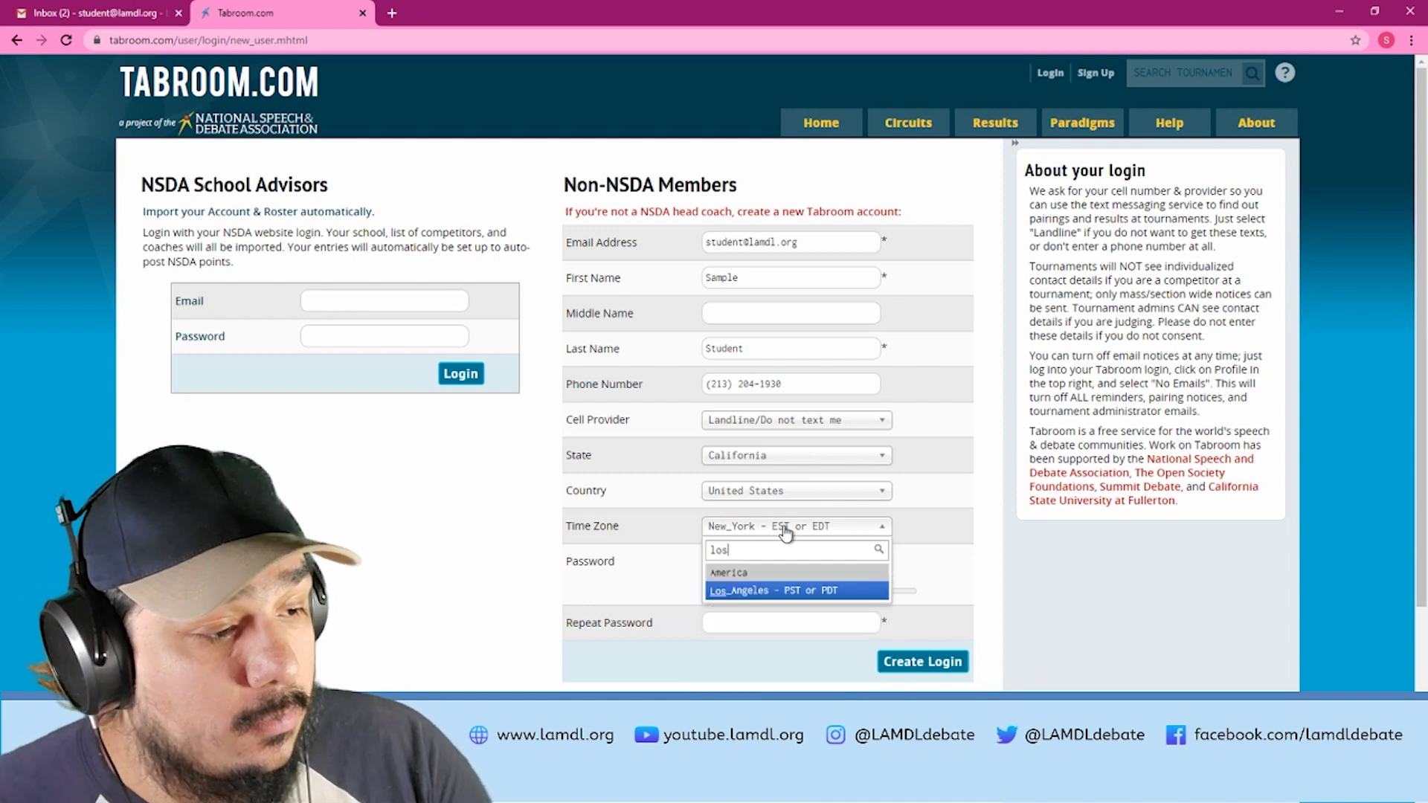
text(os)
click(797, 589)
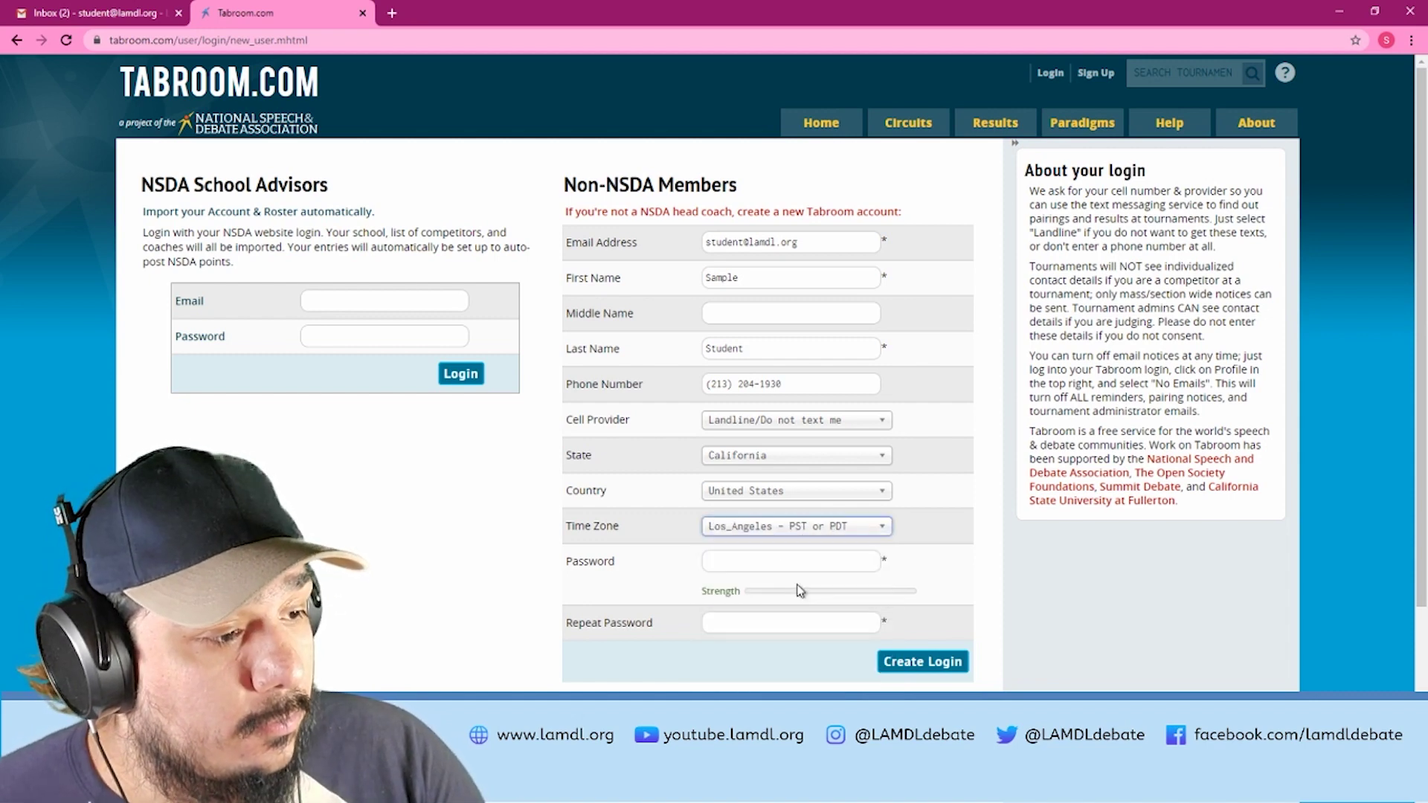
Enter the password in both password fields and create the login.
click(761, 564)
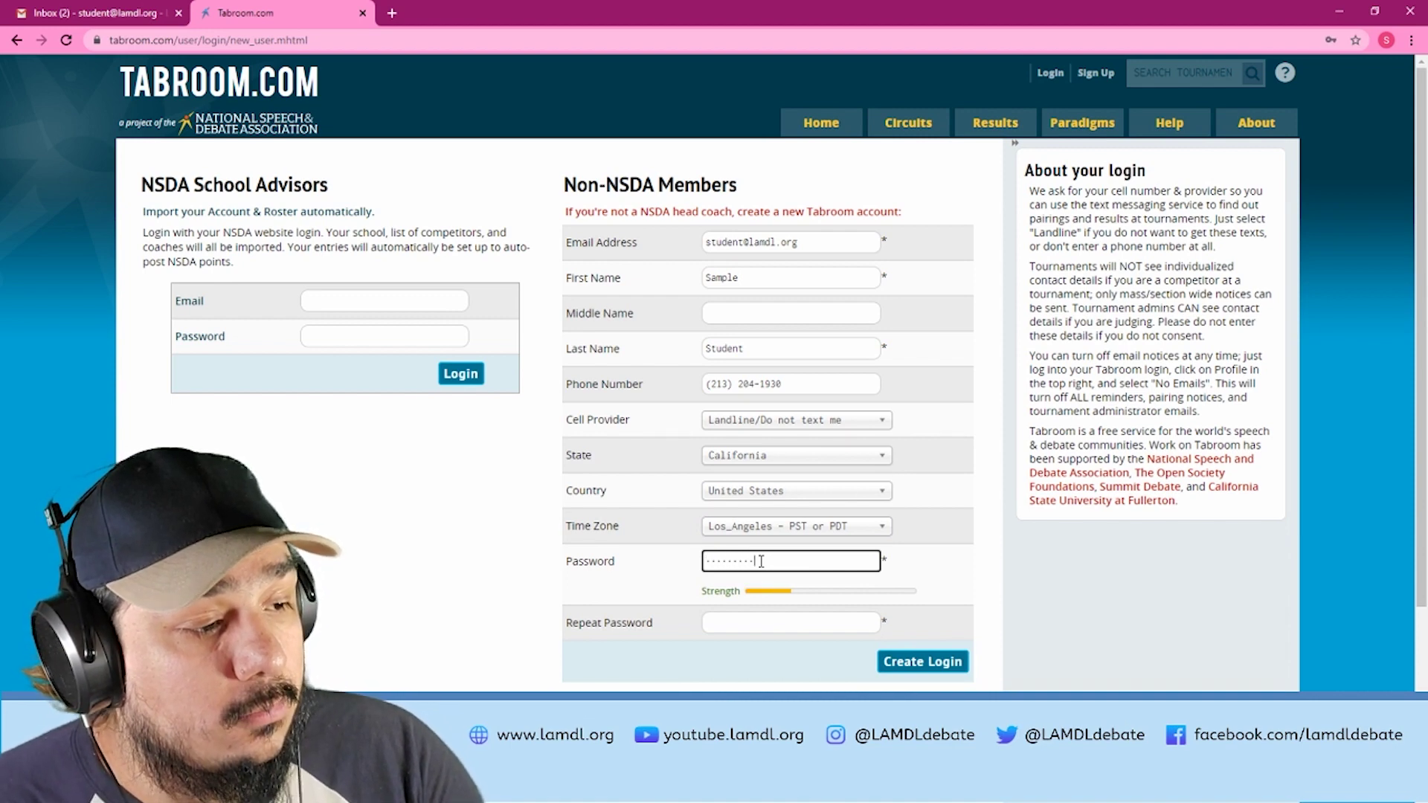
key(Tab)
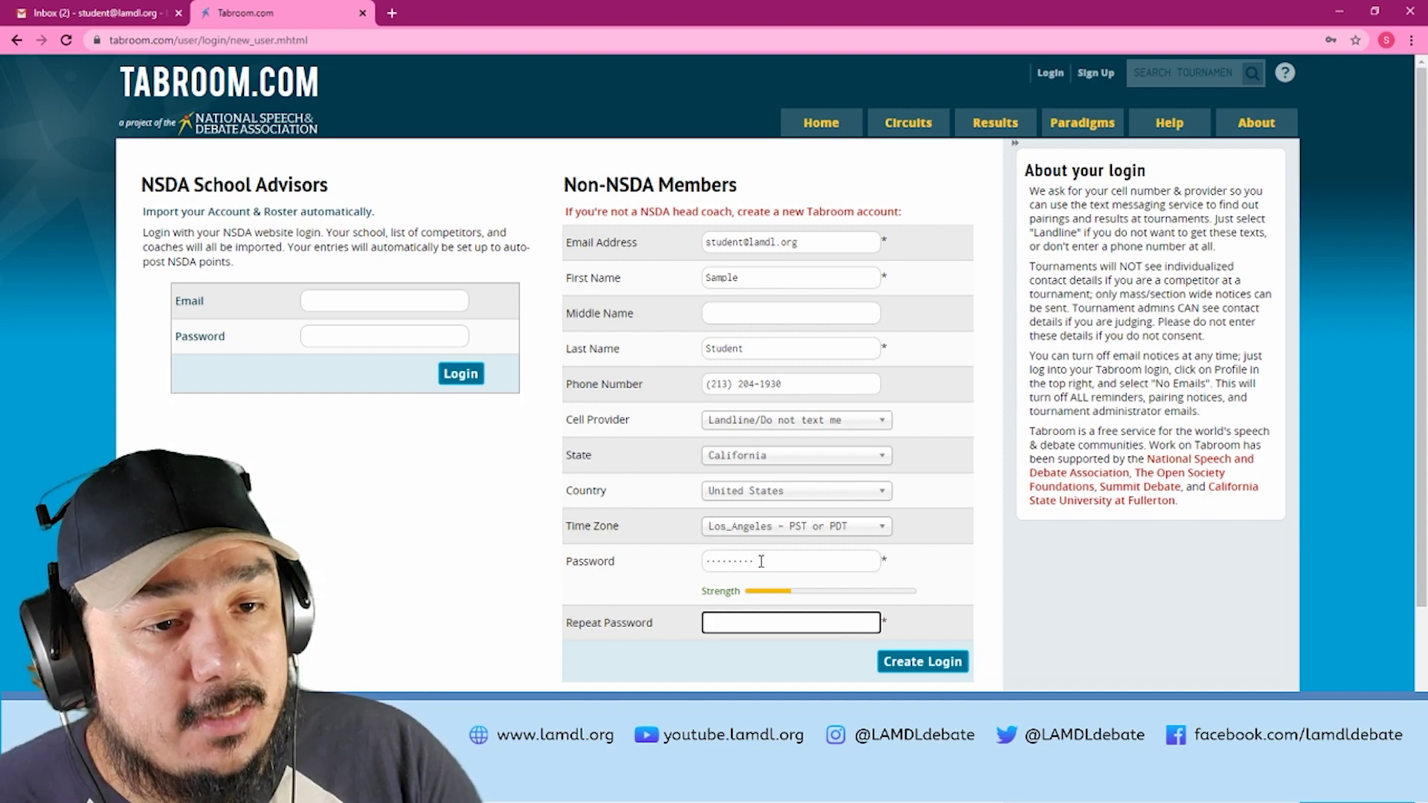
text(..)
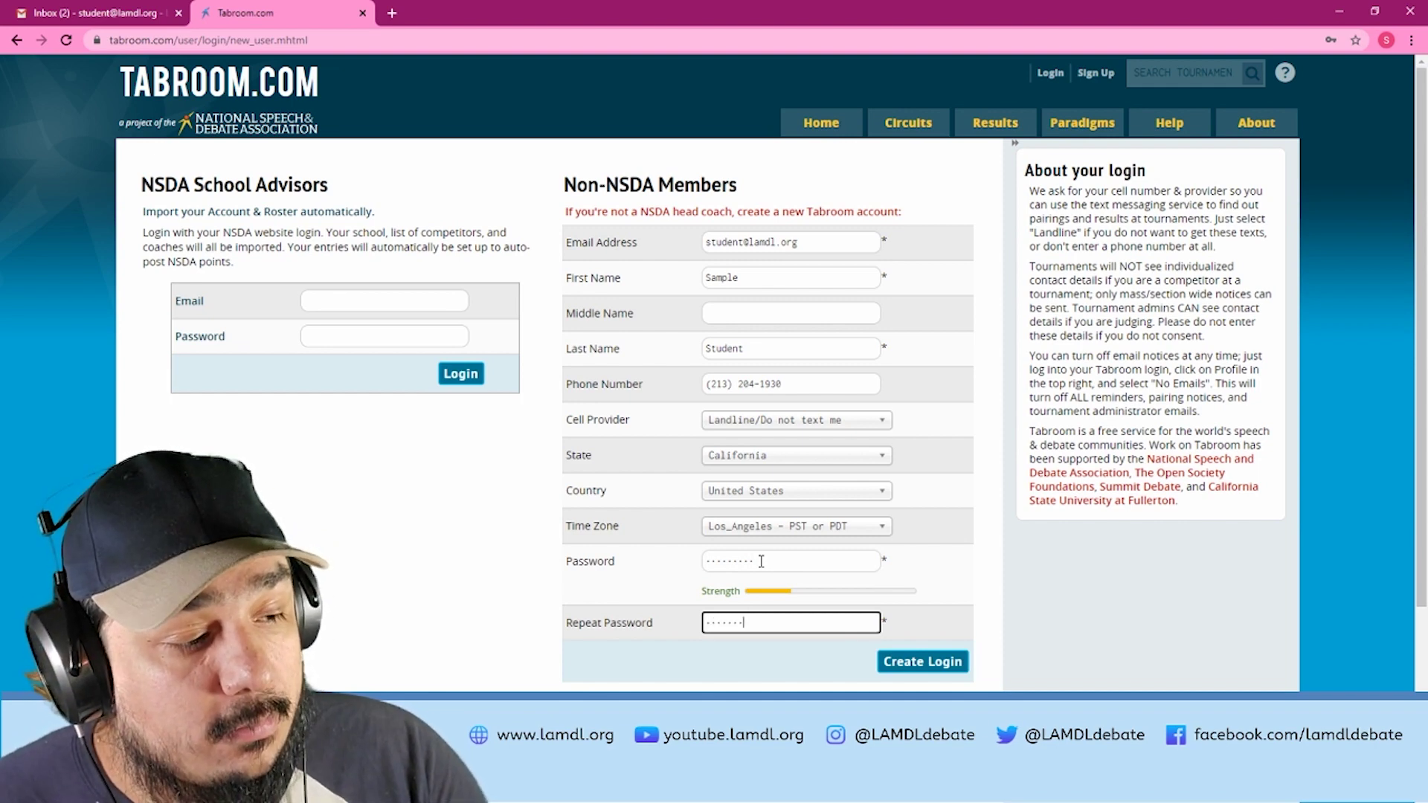
click(958, 670)
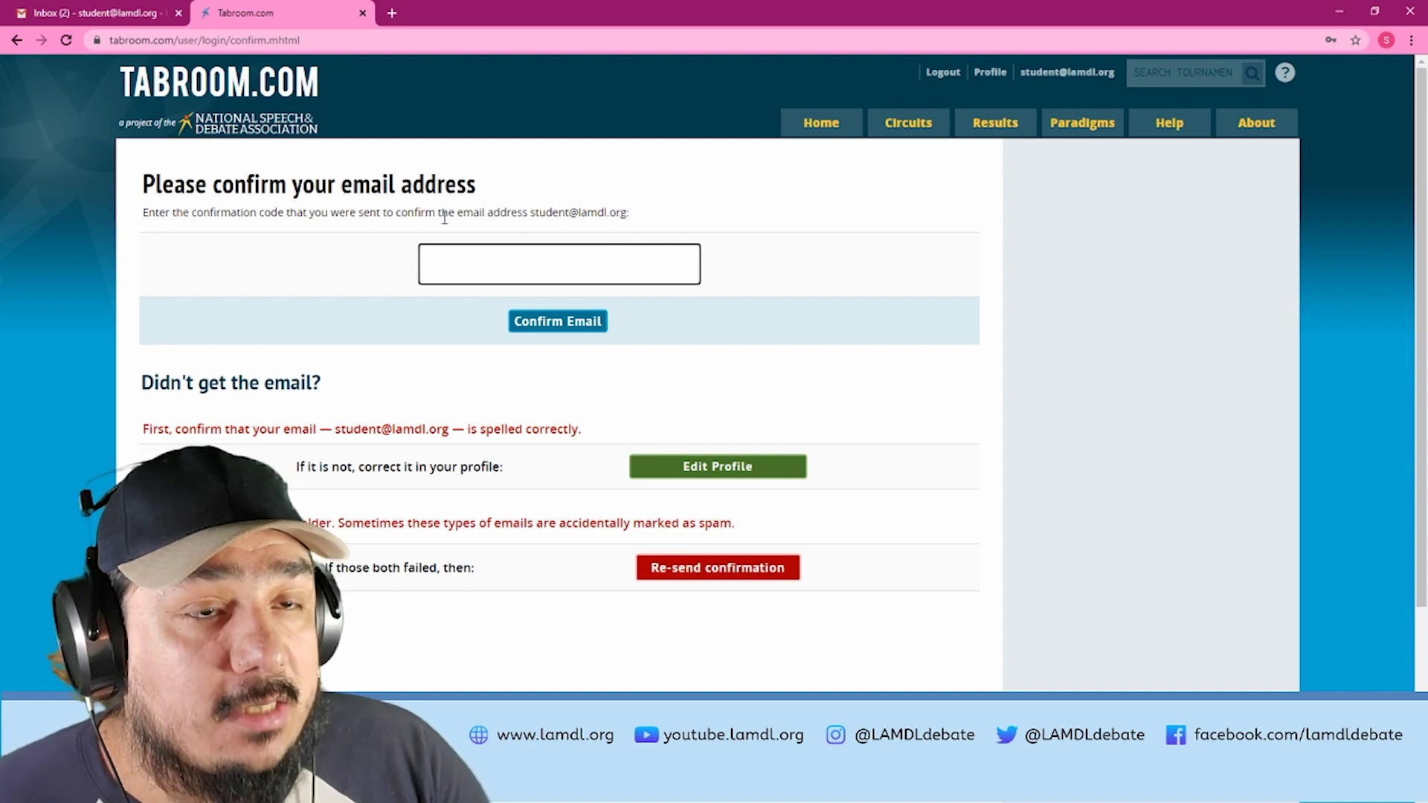
click(96, 13)
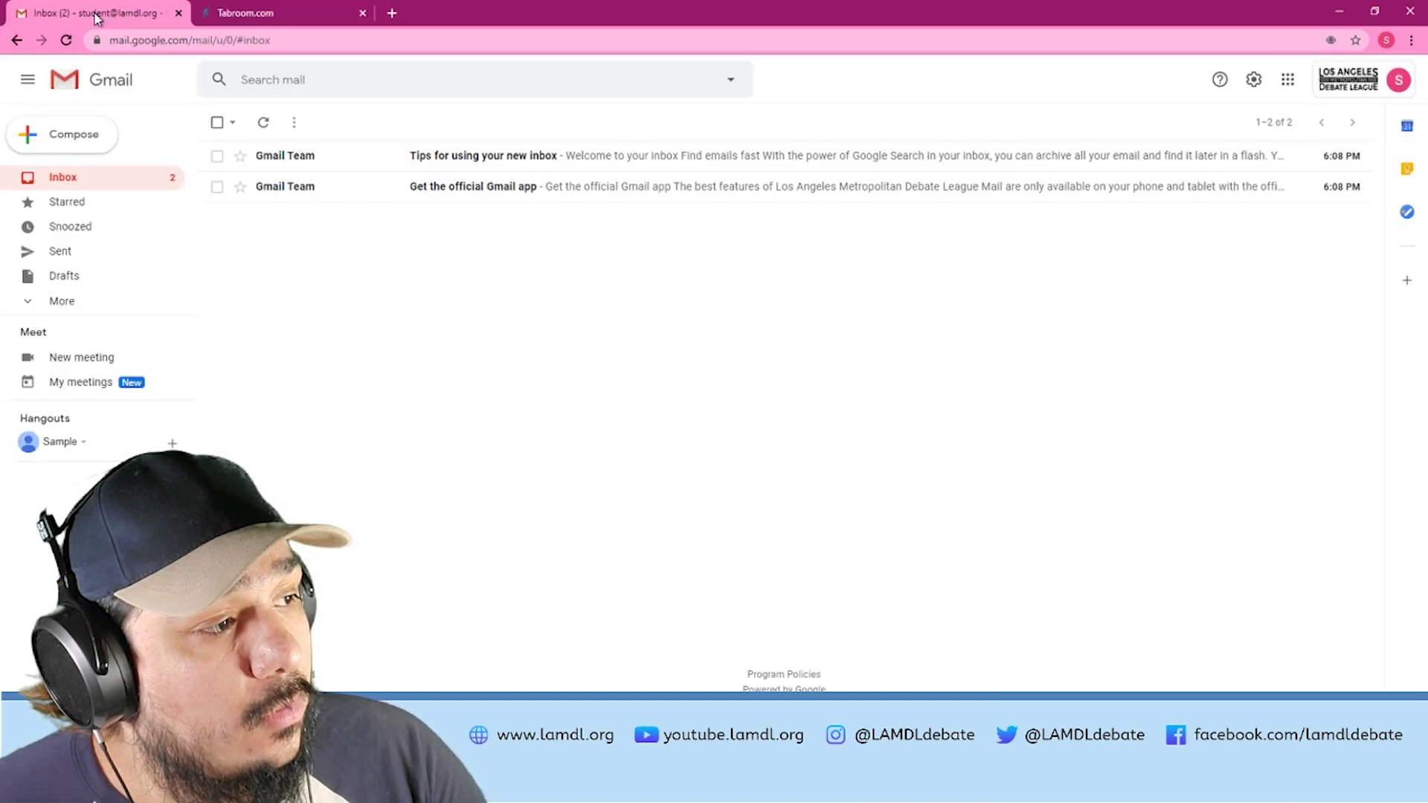
click(263, 124)
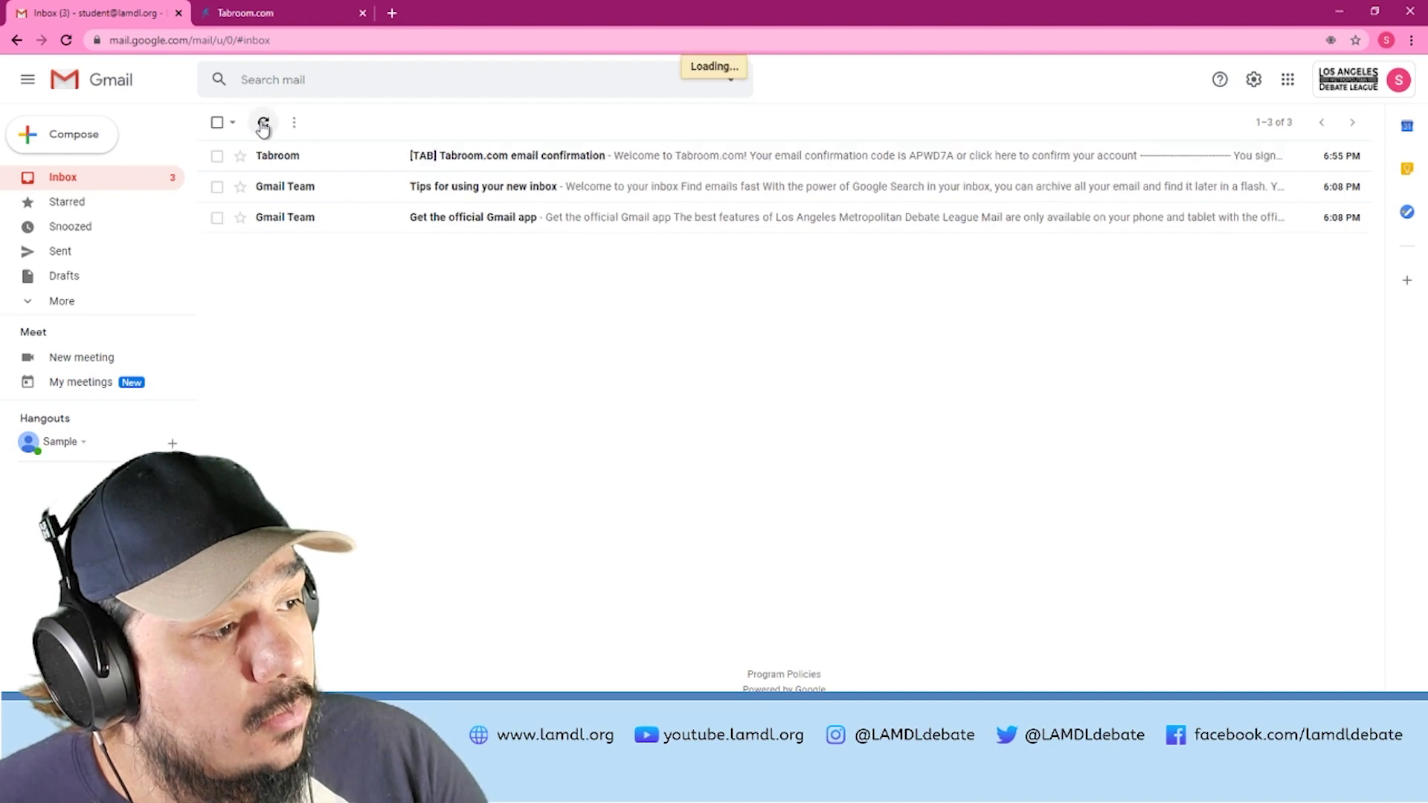
click(367, 156)
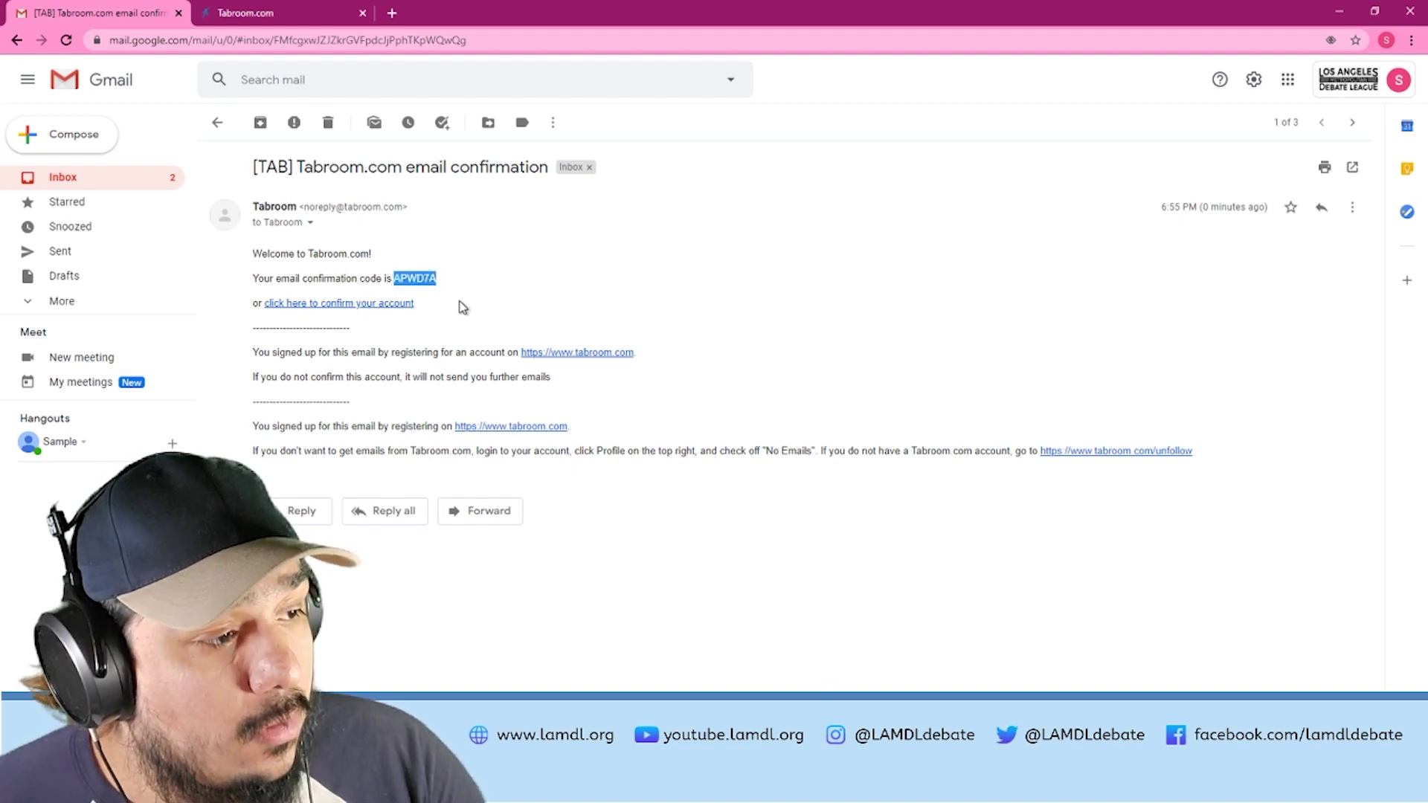
click(285, 13)
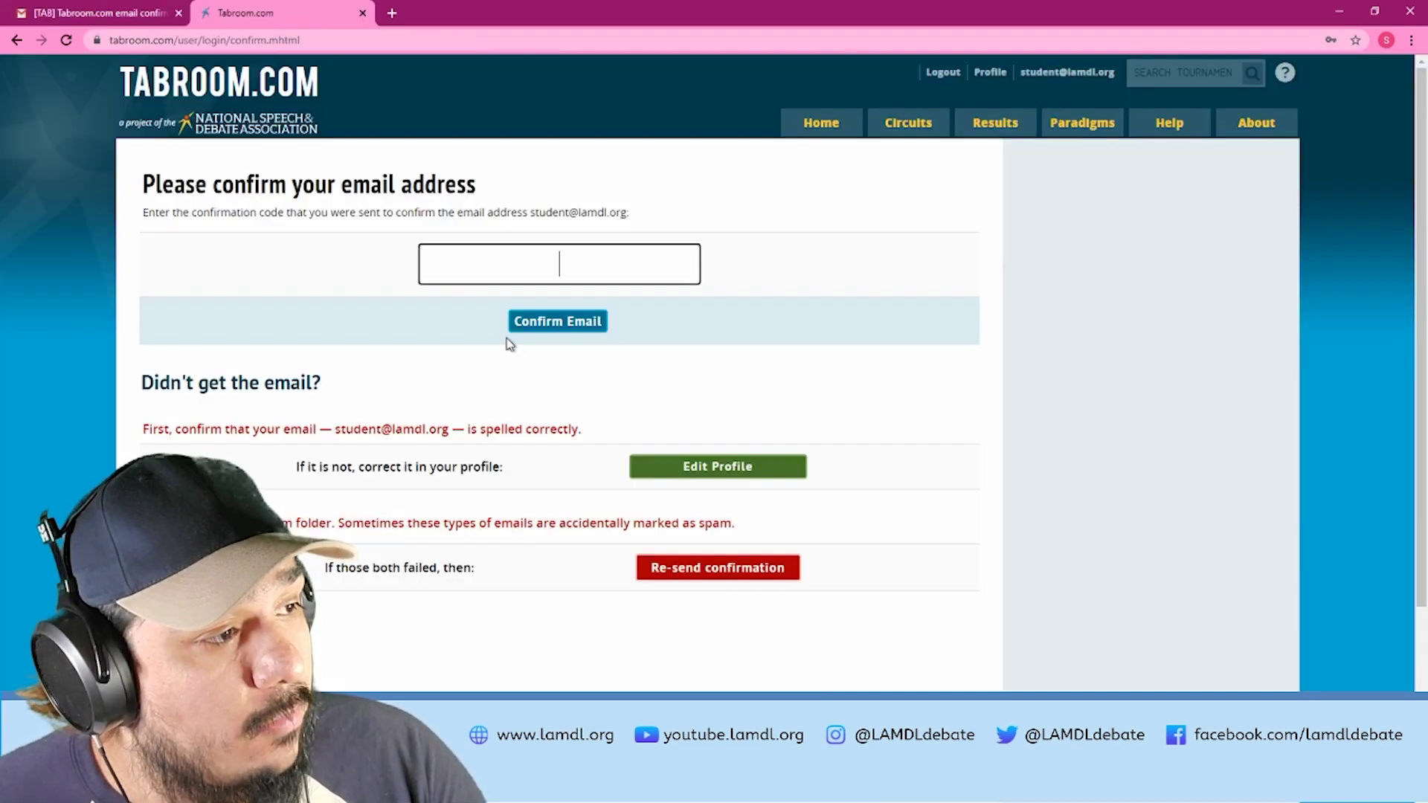
click(512, 267)
key(ctrl+v)
click(557, 322)
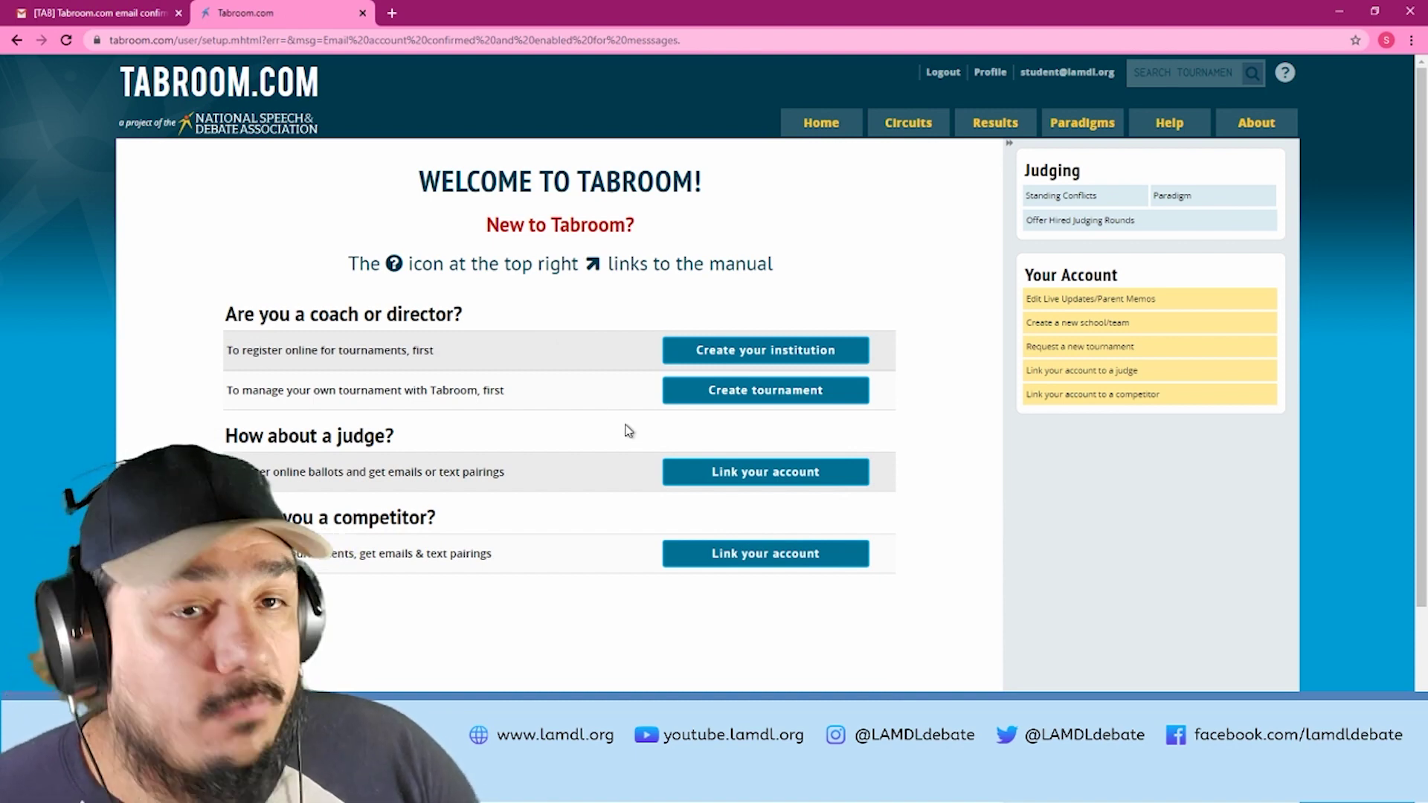
click(766, 553)
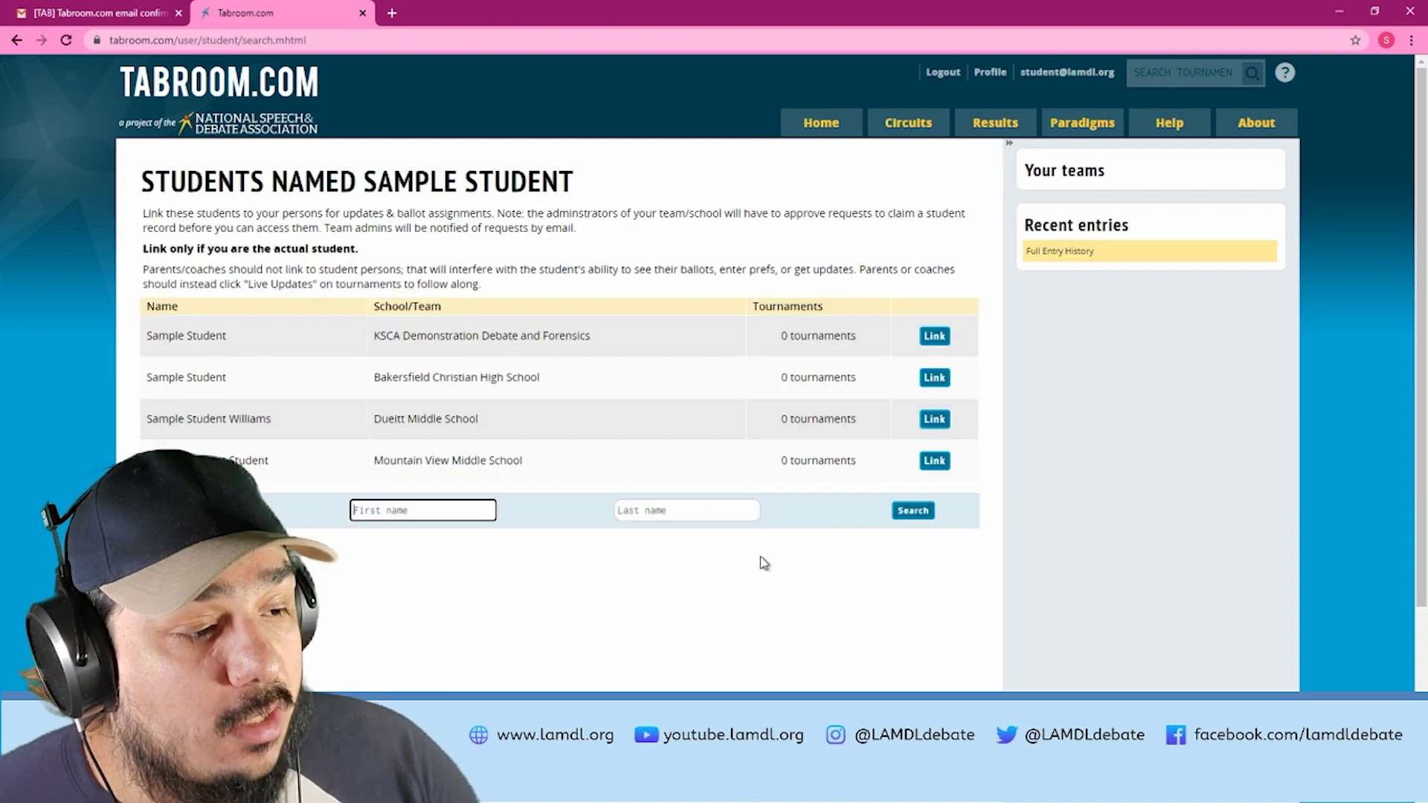